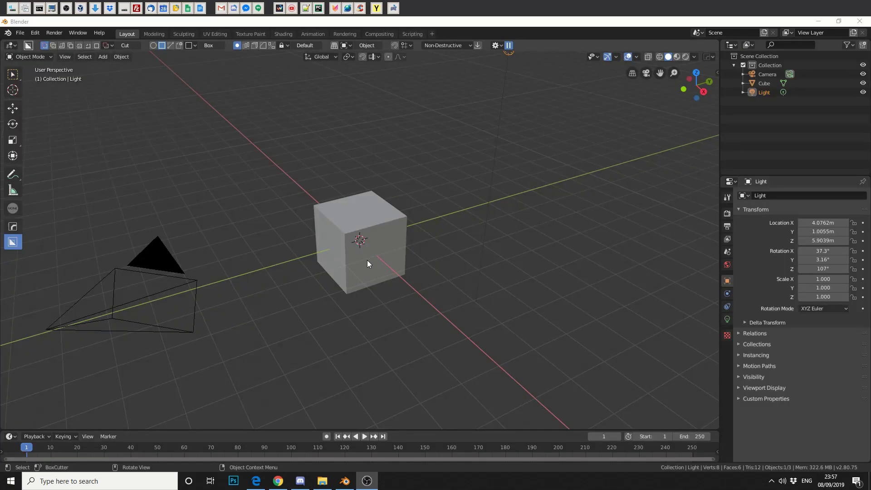
# Step: Delete the default cube and add a NURBS path curve in its place
pyautogui.click(367, 262)
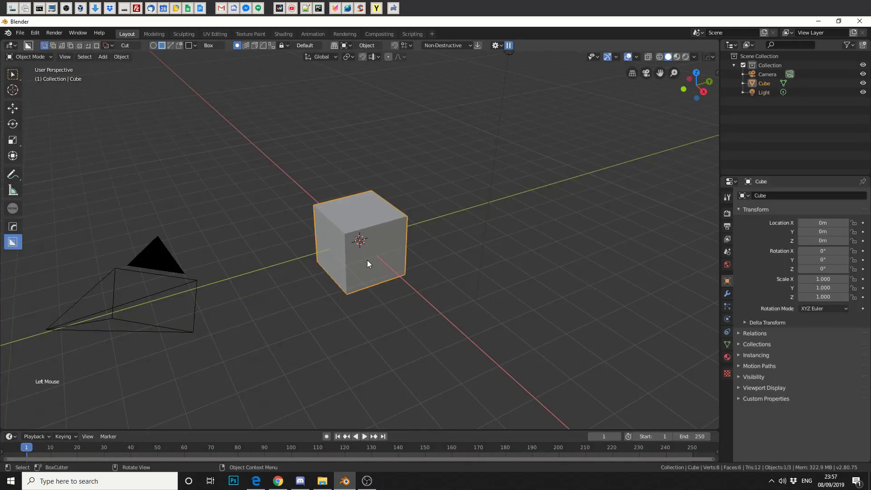
pyautogui.press('Delete')
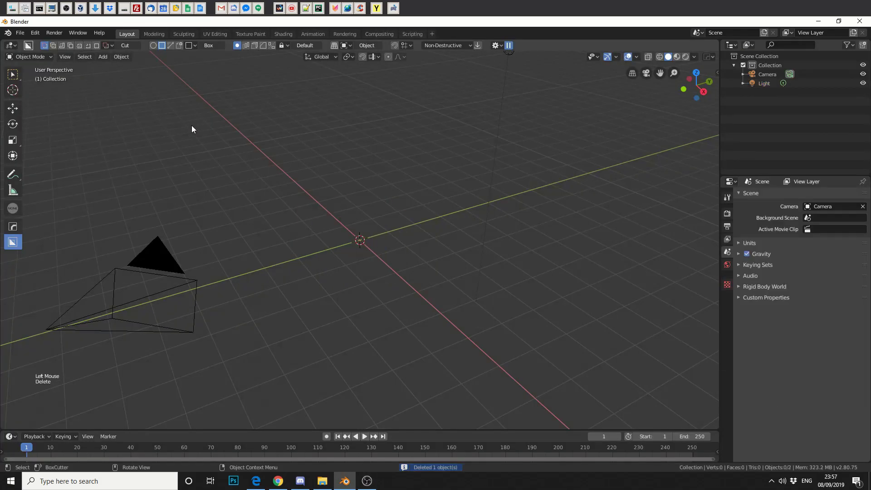
pyautogui.click(104, 60)
pyautogui.moveTo(106, 77)
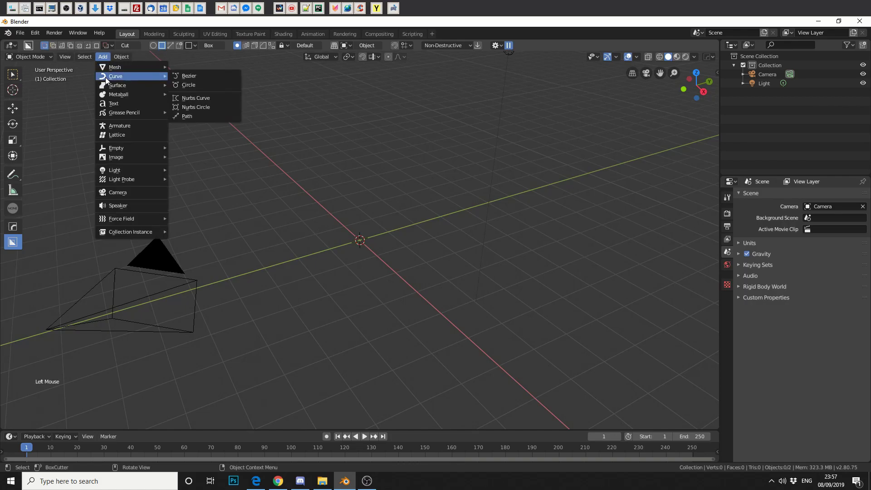
pyautogui.click(198, 116)
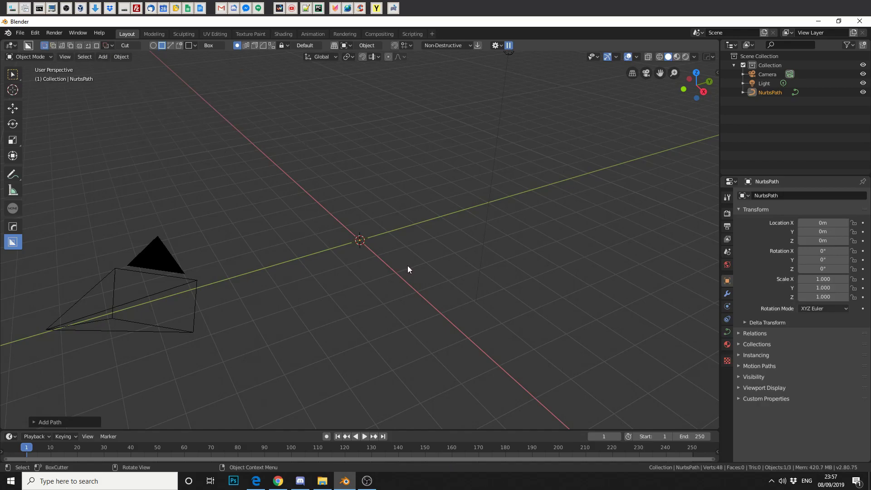
# Step: In Edit Mode, raise the path's left endpoint and lower its right endpoint into an S-curve
pyautogui.click(29, 56)
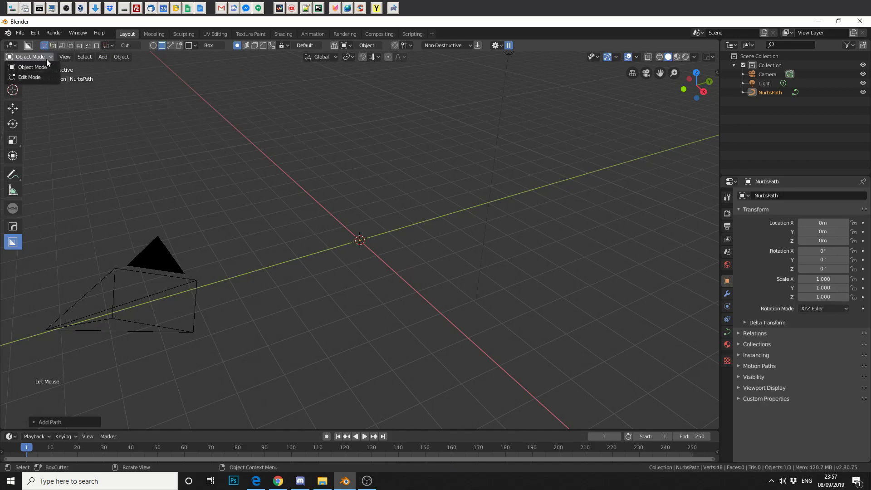
pyautogui.click(27, 78)
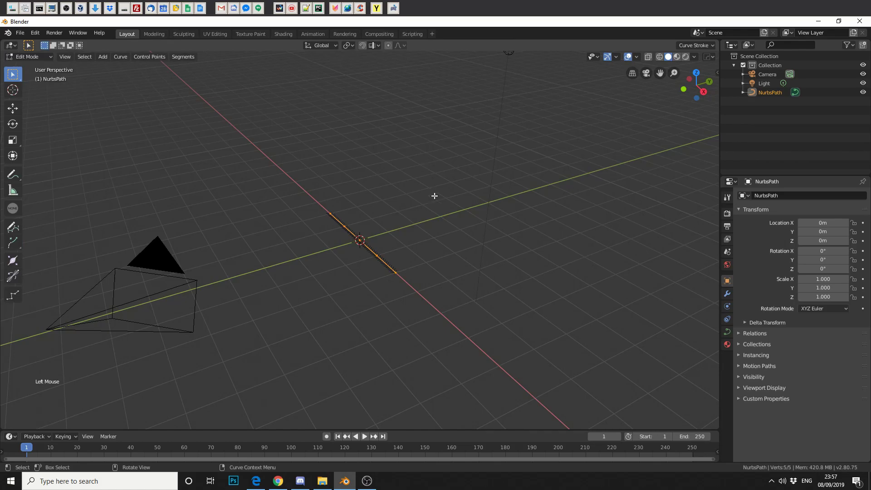
pyautogui.scroll(5, 434, 209)
pyautogui.moveTo(468, 216); pyautogui.dragTo(555, 257, button='middle')
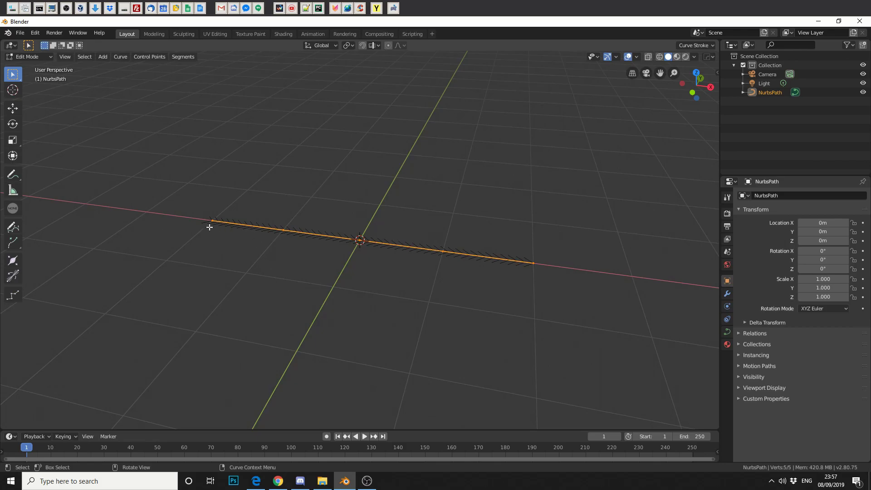
pyautogui.click(213, 221)
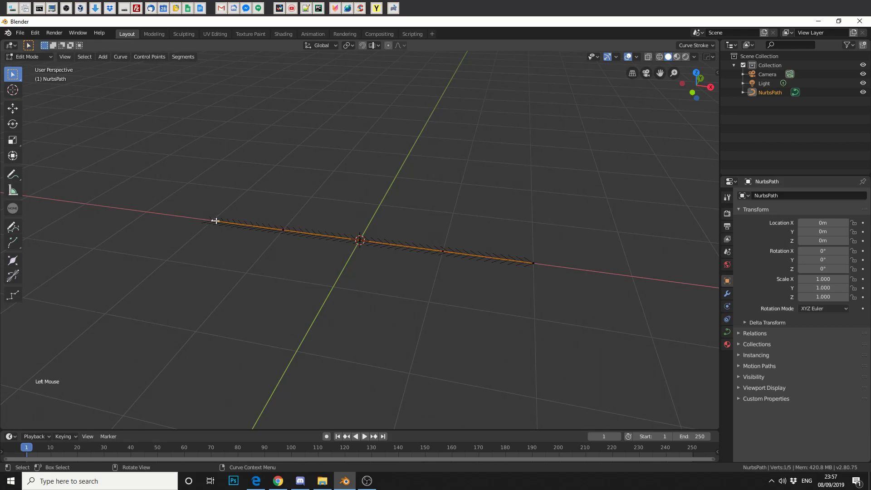
pyautogui.click(12, 108)
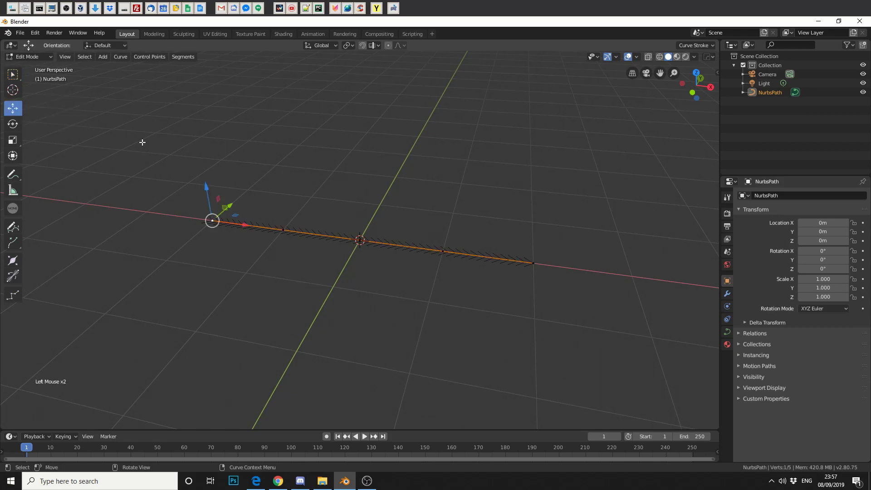
pyautogui.moveTo(210, 187); pyautogui.dragTo(197, 114)
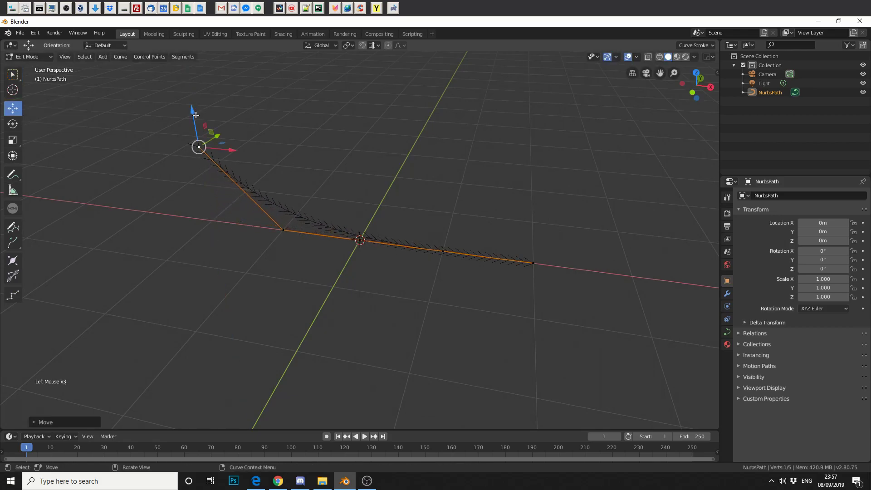
pyautogui.click(536, 262)
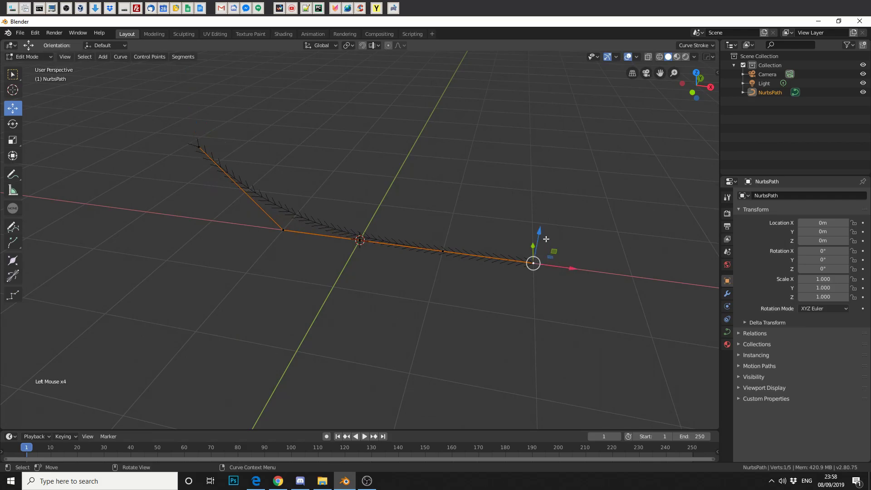
pyautogui.moveTo(539, 237); pyautogui.dragTo(508, 309)
pyautogui.moveTo(507, 309); pyautogui.dragTo(225, 203, button='middle')
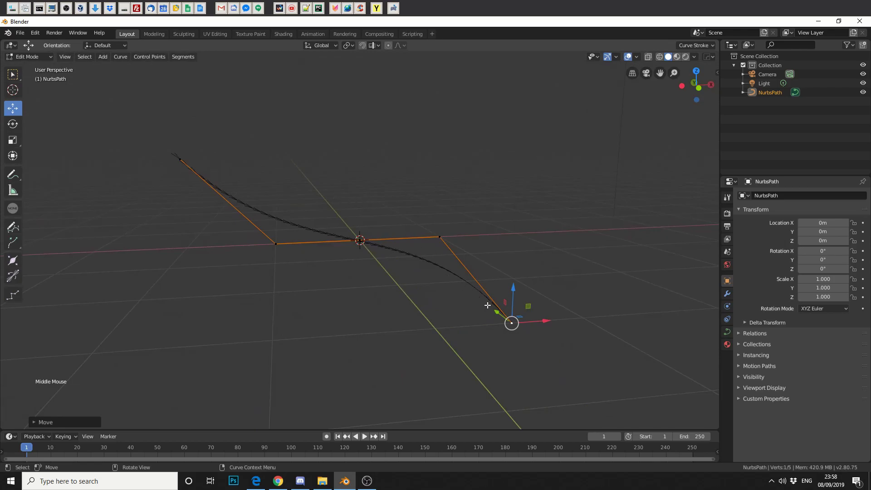
# Step: In Object Mode, set the path's Geometry bevel depth to 0.05m, leaving Bevel Start at 0.000
pyautogui.click(30, 57)
pyautogui.click(31, 66)
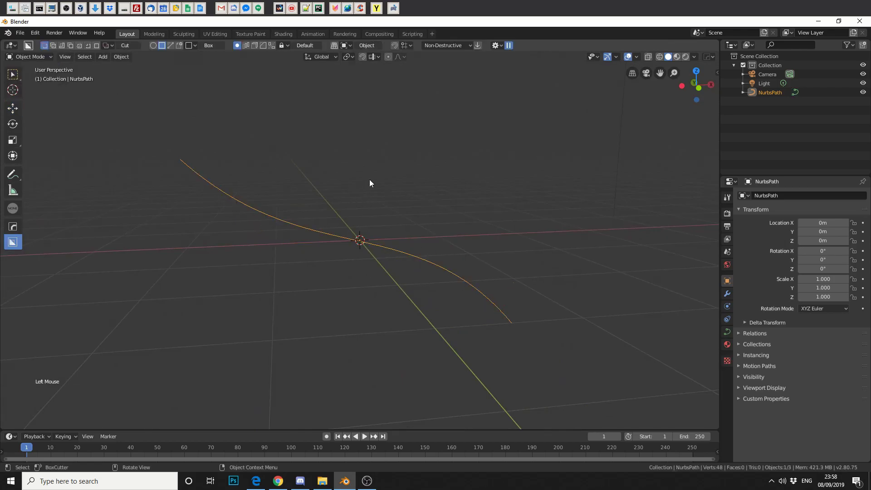
pyautogui.click(728, 334)
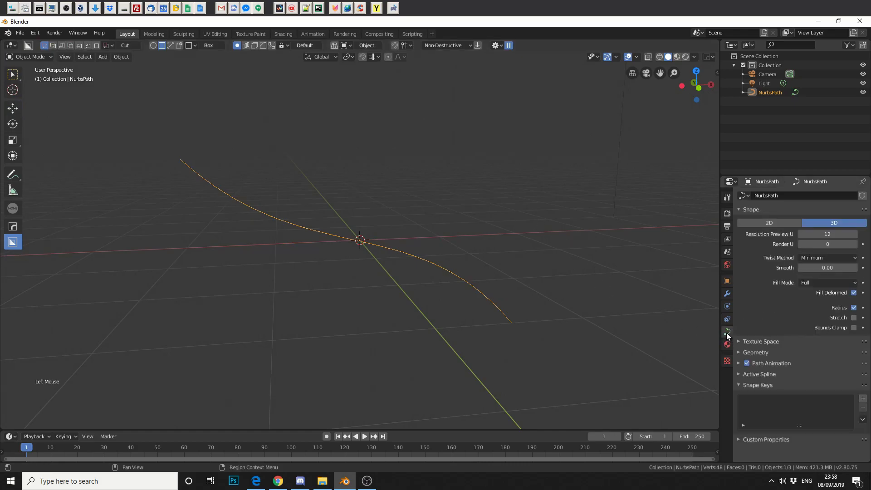
pyautogui.click(750, 354)
pyautogui.scroll(-2, 778, 349)
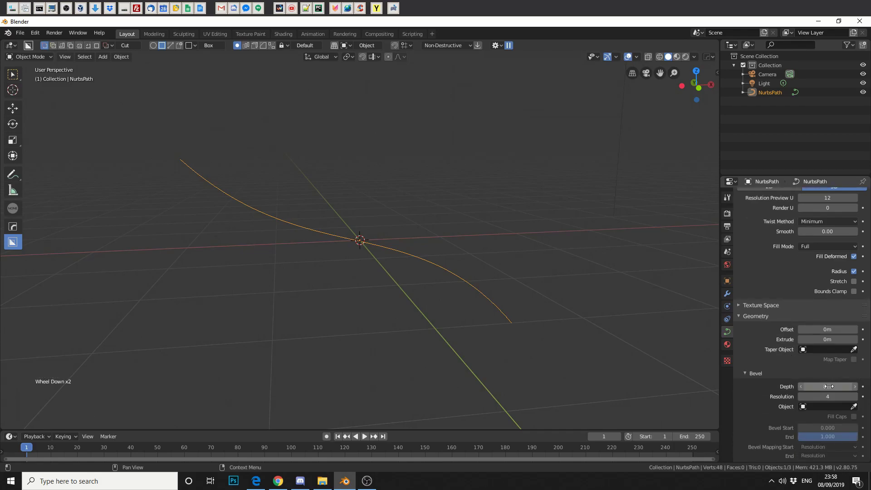
pyautogui.moveTo(828, 386); pyautogui.dragTo(846, 386)
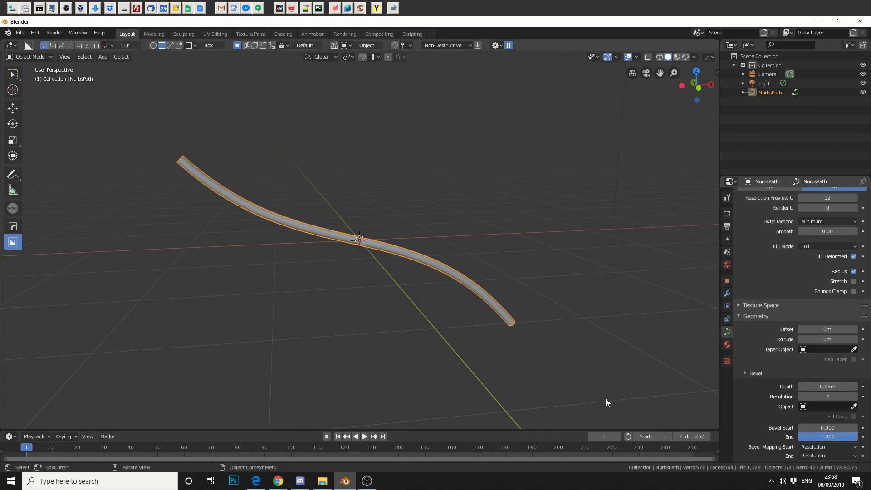
pyautogui.moveTo(605, 401); pyautogui.dragTo(195, 200, button='middle')
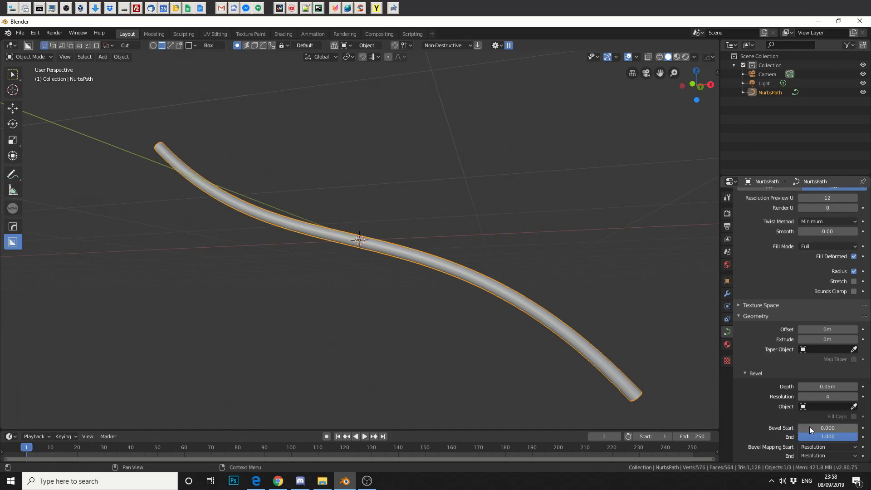
pyautogui.moveTo(809, 427)
pyautogui.mouseDown()
pyautogui.moveTo(858, 427)
pyautogui.moveTo(798, 427)
pyautogui.mouseUp()
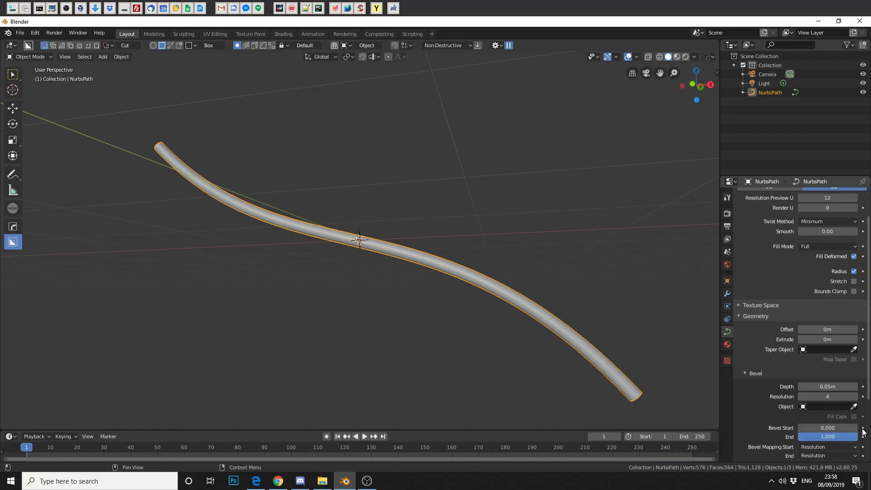
pyautogui.moveTo(430, 372); pyautogui.dragTo(415, 381, button='middle')
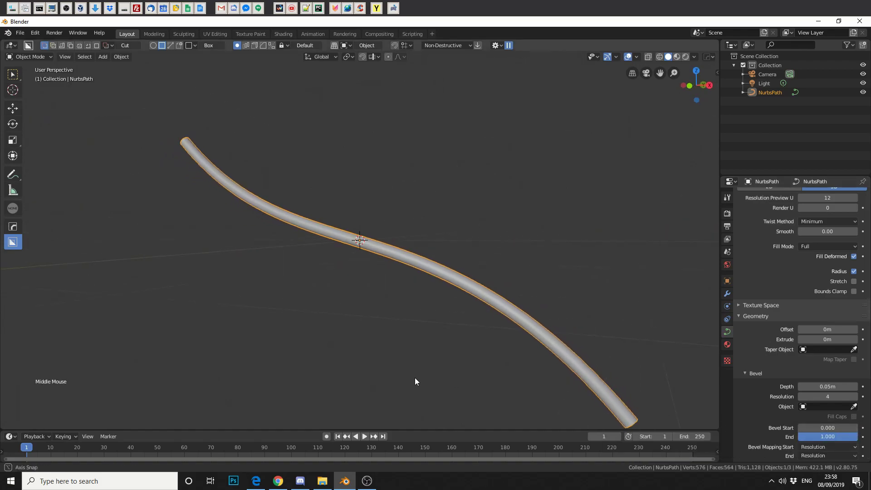
# Step: In Edit Mode, use the Radius tool to swell the tube into a thick leaf with thin ends
pyautogui.click(41, 58)
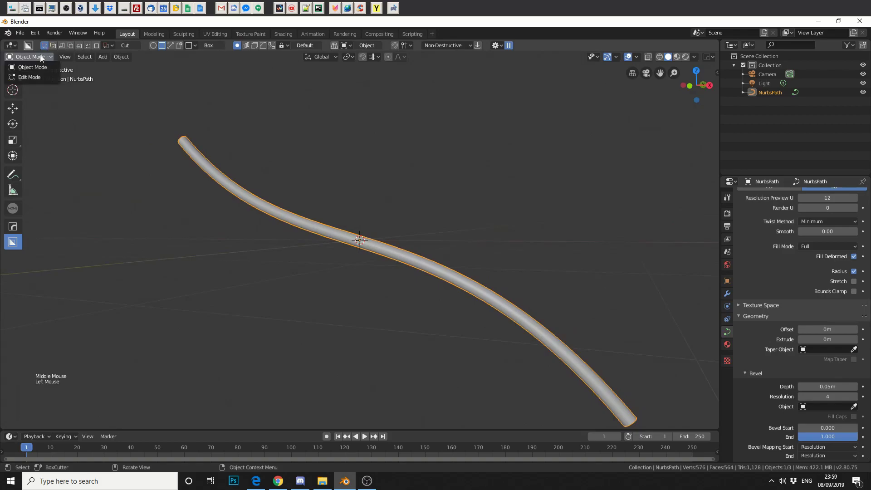
pyautogui.click(29, 77)
pyautogui.moveTo(292, 268); pyautogui.dragTo(340, 282, button='middle')
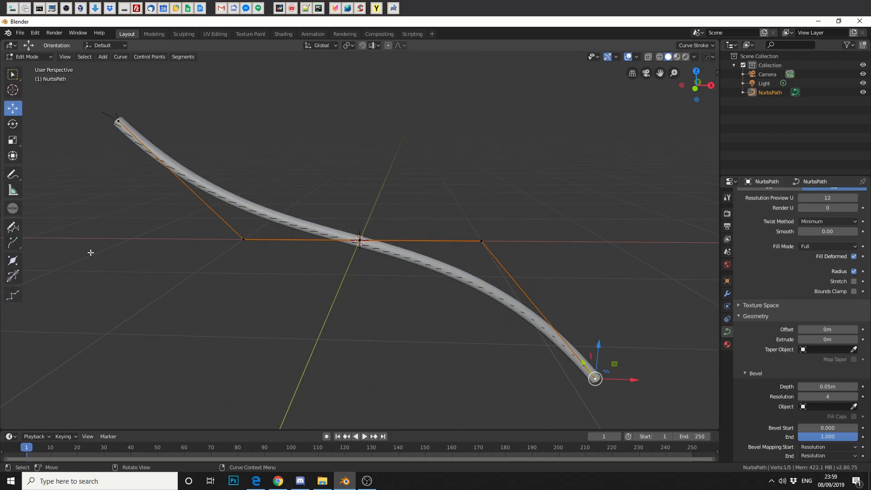
pyautogui.click(15, 265)
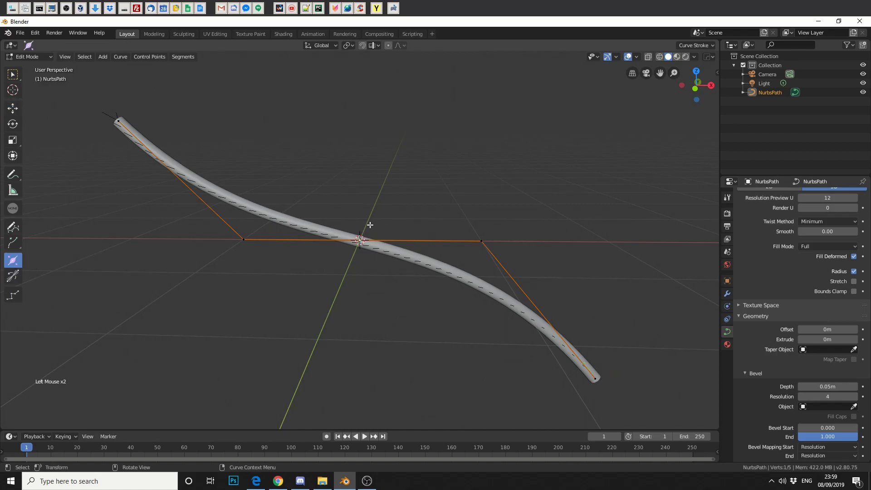
pyautogui.moveTo(370, 226); pyautogui.dragTo(633, 64)
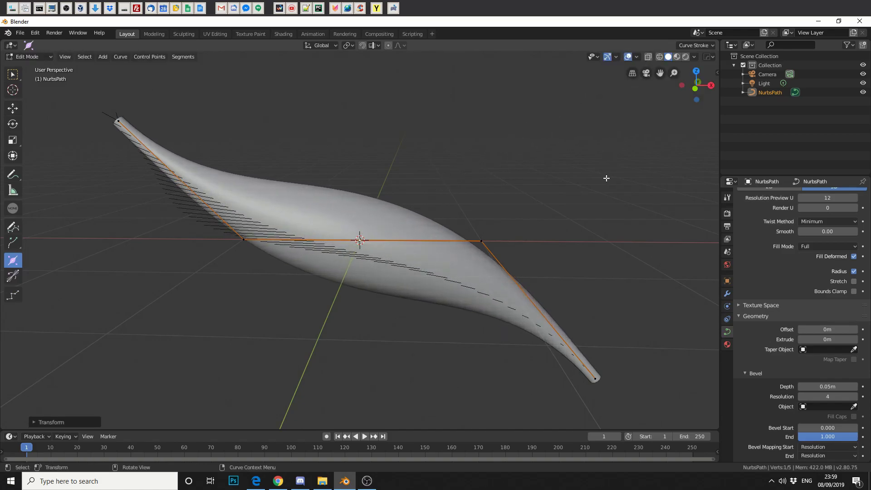
pyautogui.moveTo(540, 192)
pyautogui.mouseDown(button='middle')
pyautogui.moveTo(407, 189)
pyautogui.moveTo(550, 194)
pyautogui.mouseUp(button='middle')
pyautogui.moveTo(822, 428); pyautogui.dragTo(717, 417)
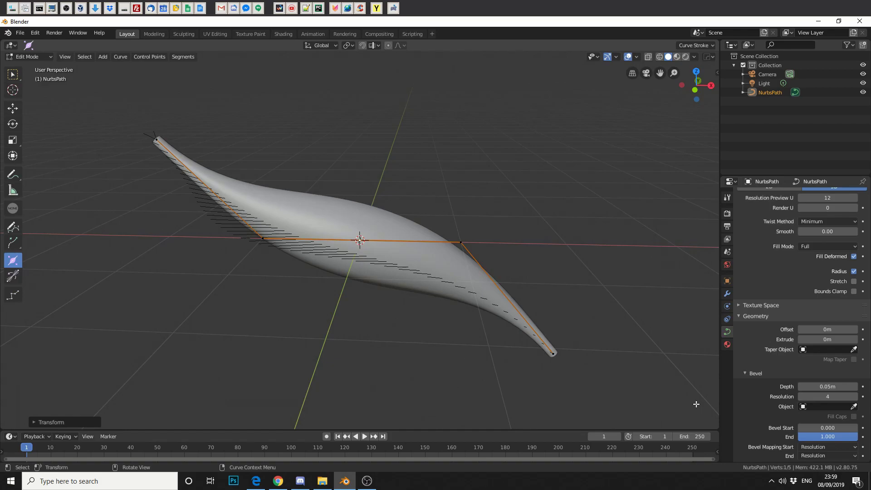
# Step: In Object Mode, convert the NurbsPath tube to a mesh and deselect everything
pyautogui.click(45, 59)
pyautogui.click(43, 67)
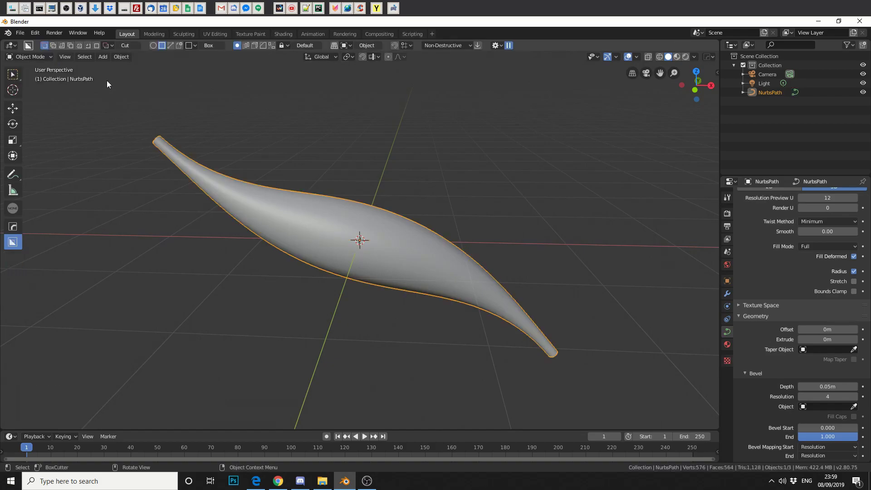
pyautogui.click(122, 58)
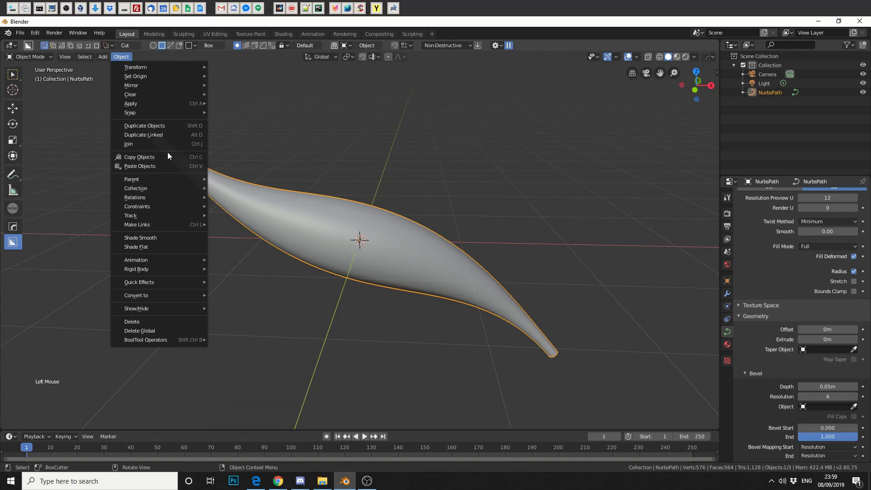
pyautogui.moveTo(182, 296)
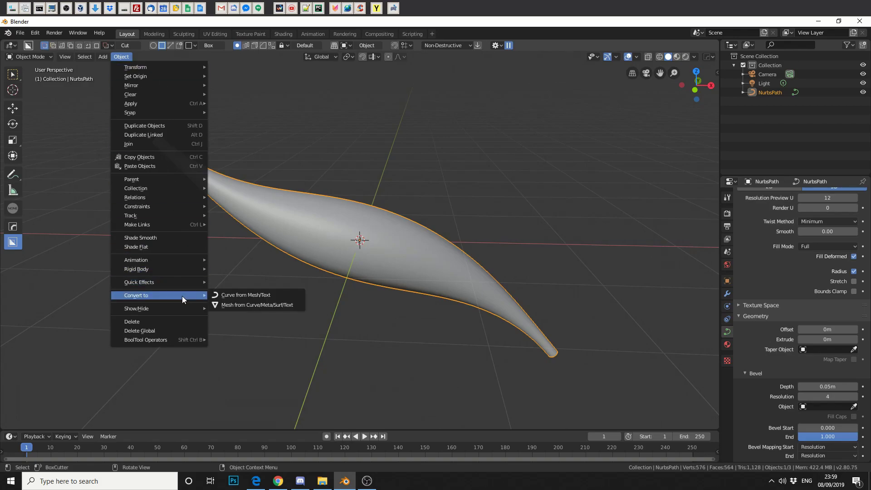
pyautogui.click(242, 308)
pyautogui.moveTo(613, 225); pyautogui.dragTo(737, 298, button='middle')
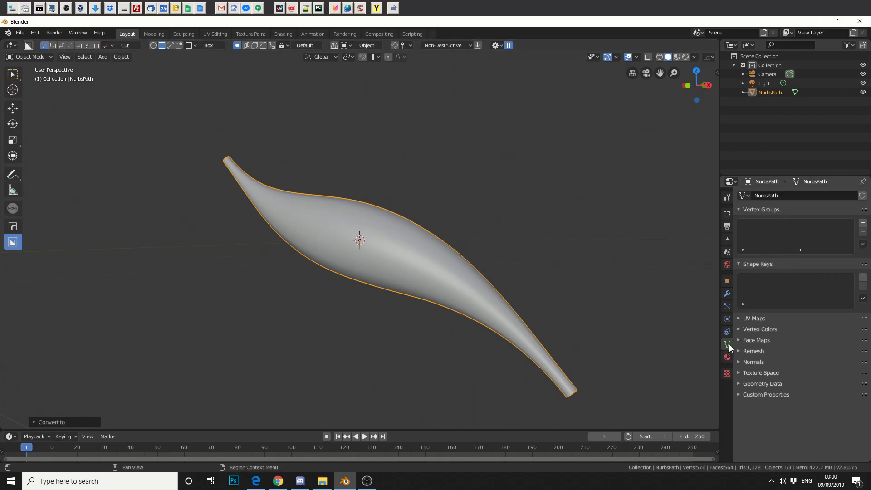
pyautogui.click(620, 323)
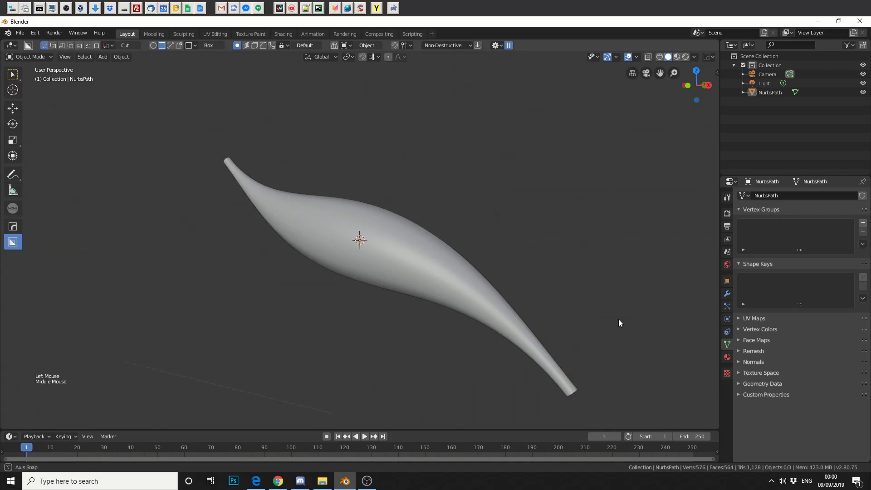
pyautogui.moveTo(619, 323)
pyautogui.mouseDown(button='middle')
pyautogui.moveTo(537, 299)
pyautogui.moveTo(580, 291)
pyautogui.moveTo(619, 321)
pyautogui.mouseUp(button='middle')
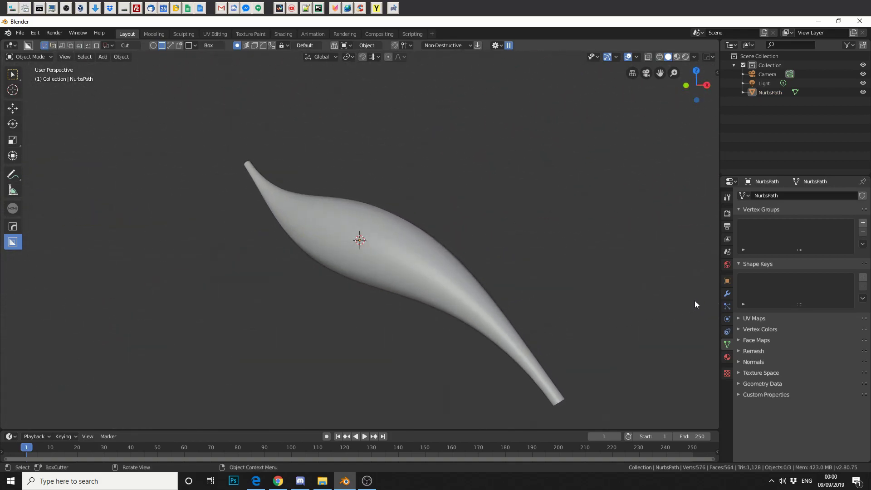
# Step: Add a Wave modifier to the tube mesh and scrub the timeline to preview the ripple
pyautogui.click(726, 295)
pyautogui.click(785, 196)
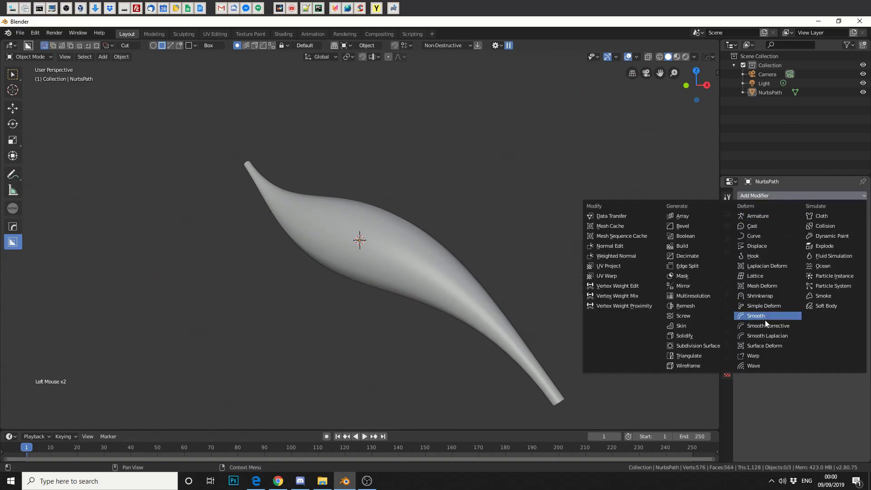
pyautogui.click(761, 363)
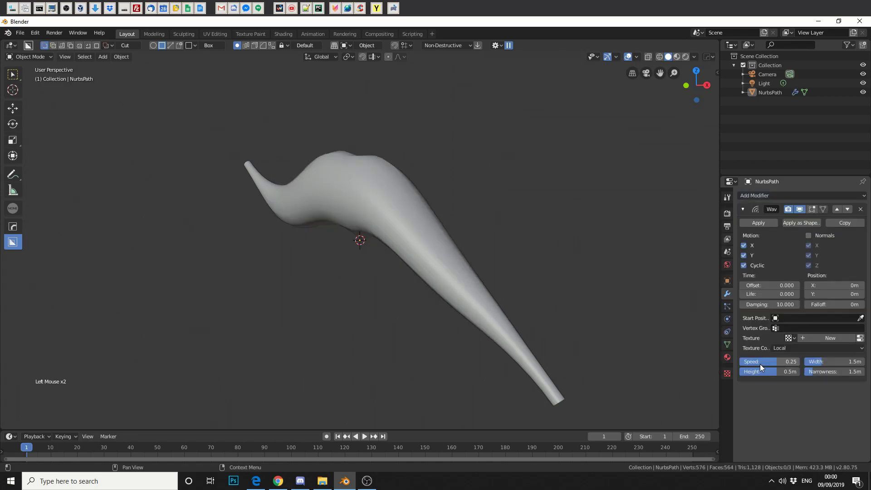
pyautogui.moveTo(277, 386); pyautogui.dragTo(317, 377, button='middle')
pyautogui.scroll(-1, 317, 377)
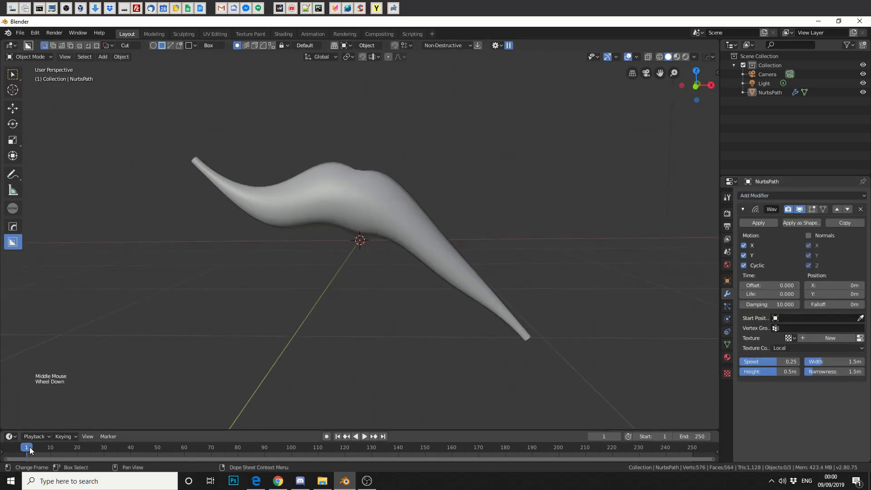
pyautogui.moveTo(29, 448); pyautogui.dragTo(170, 437)
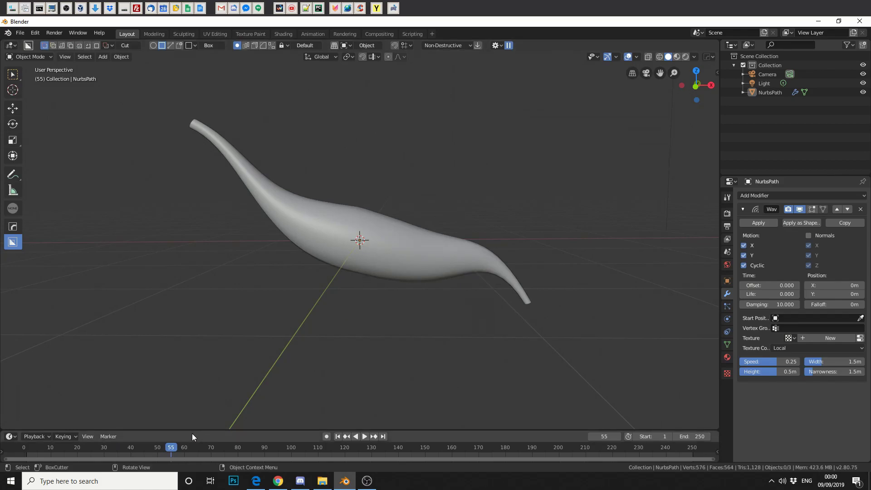
pyautogui.moveTo(170, 445); pyautogui.dragTo(20, 424)
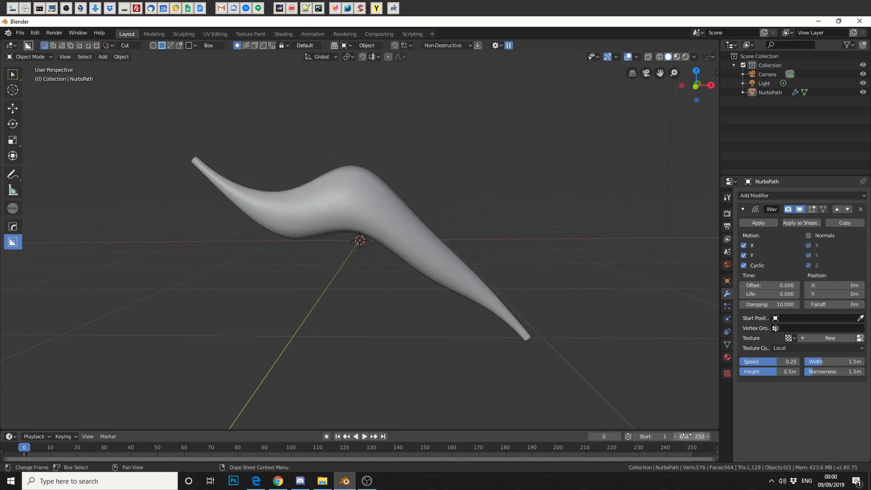
# Step: Add a UV Sphere and scale it down to about 0.27
pyautogui.click(107, 59)
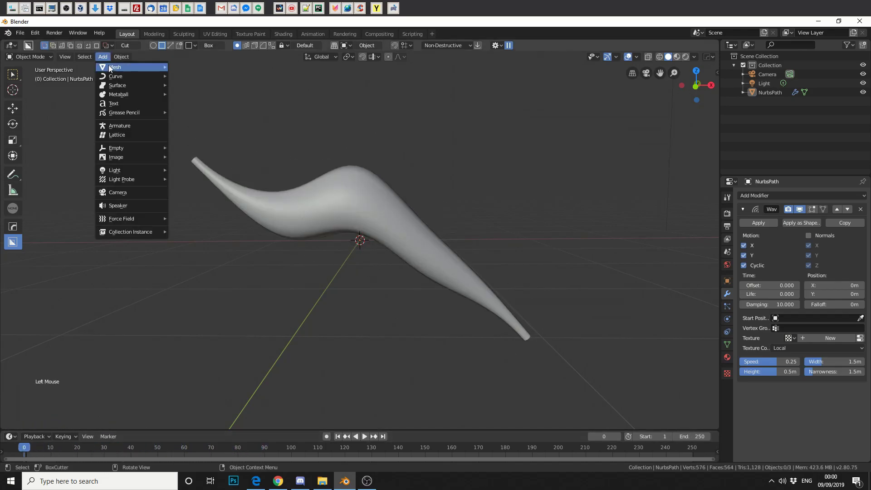
pyautogui.moveTo(116, 67)
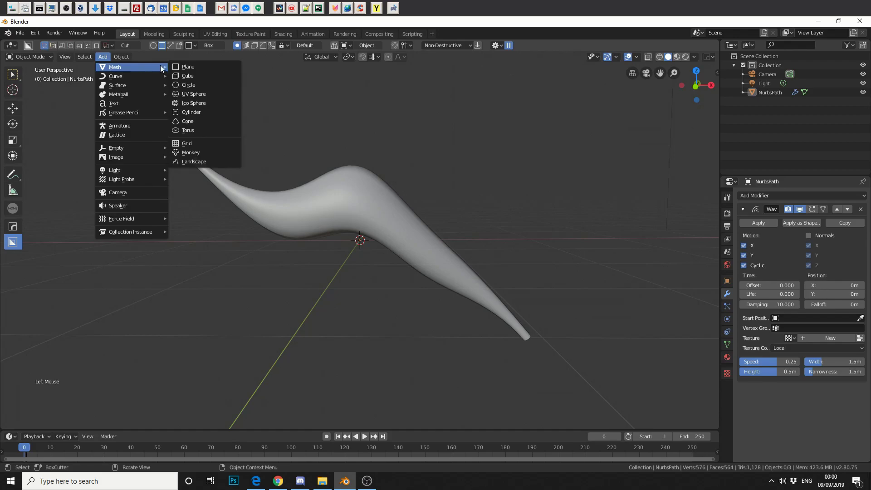
pyautogui.click(203, 95)
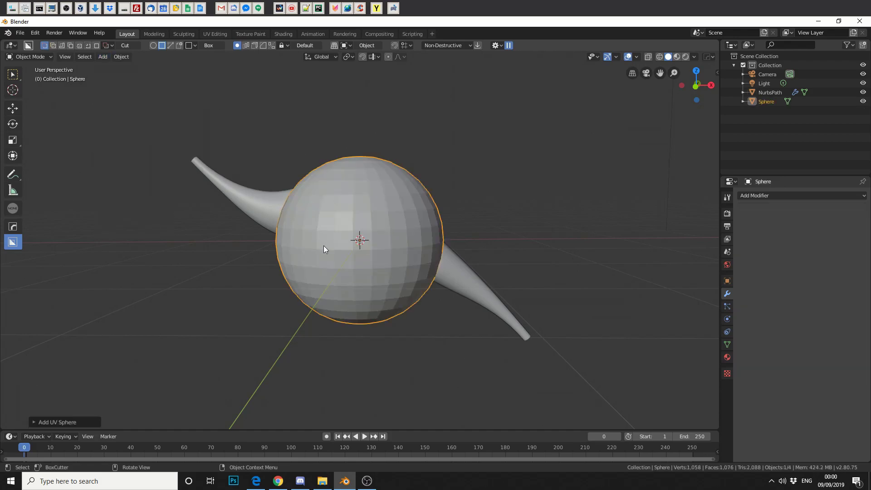
pyautogui.press('s')
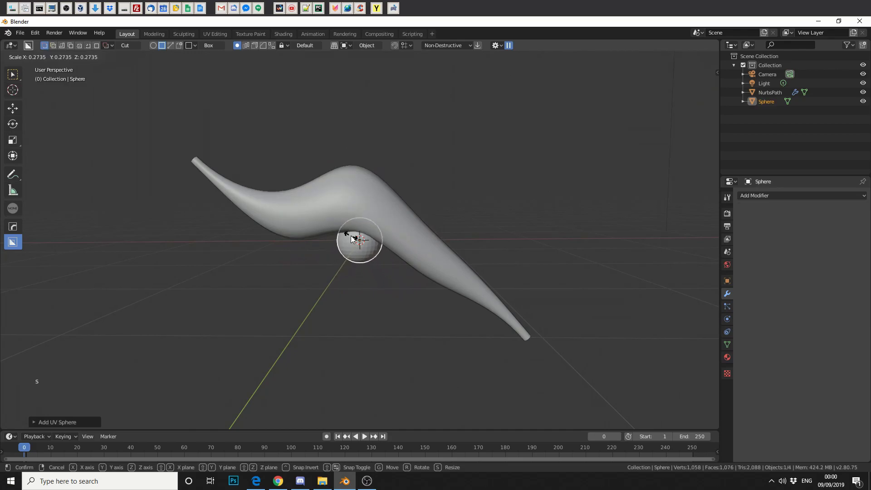
pyautogui.click(354, 239)
# Step: Move the sphere to the tube's left tip and hide it in the Outliner
pyautogui.click(13, 108)
pyautogui.moveTo(388, 244); pyautogui.dragTo(191, 131)
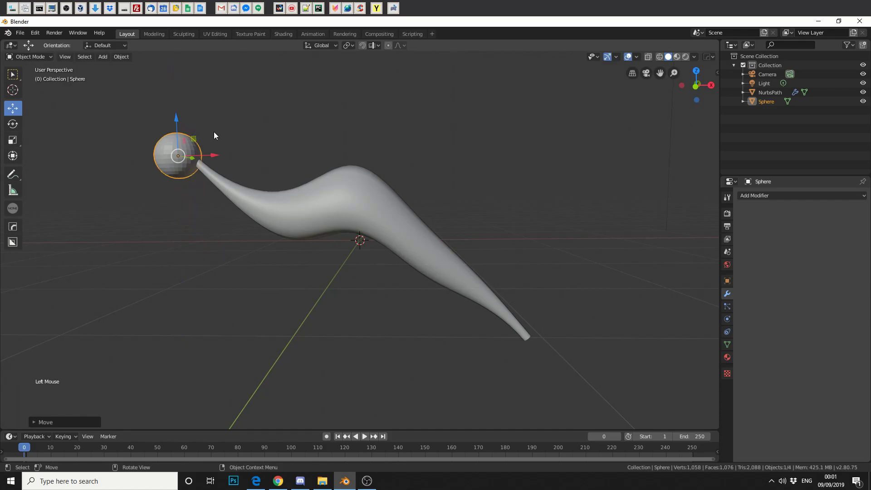
pyautogui.click(863, 102)
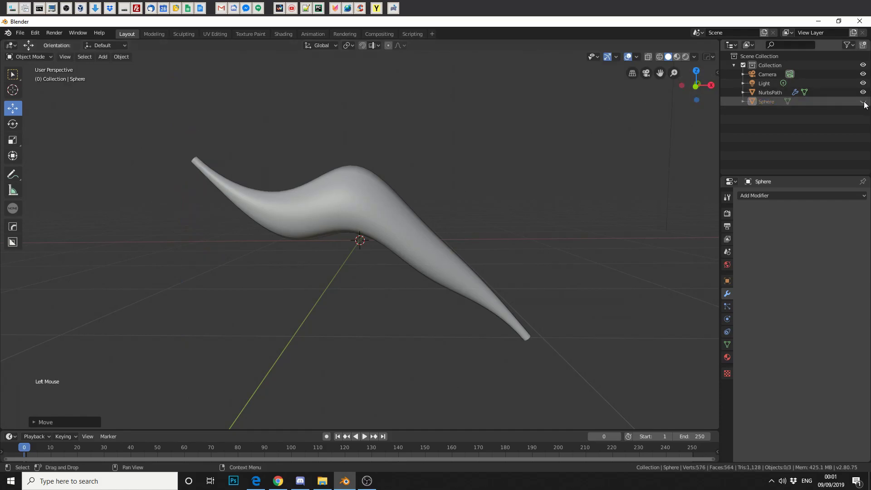
pyautogui.moveTo(602, 184); pyautogui.dragTo(554, 205, button='middle')
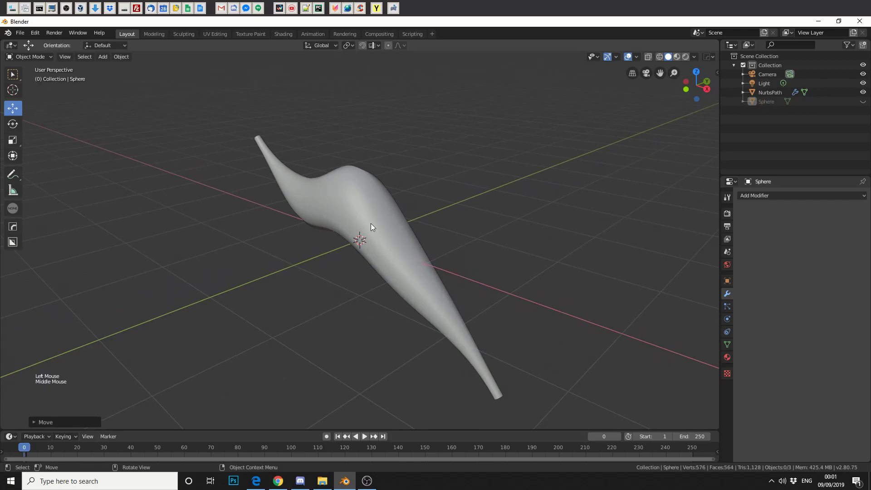
# Step: Set the tube's Wave modifier Start Position to Sphere and preview the new wave
pyautogui.click(390, 219)
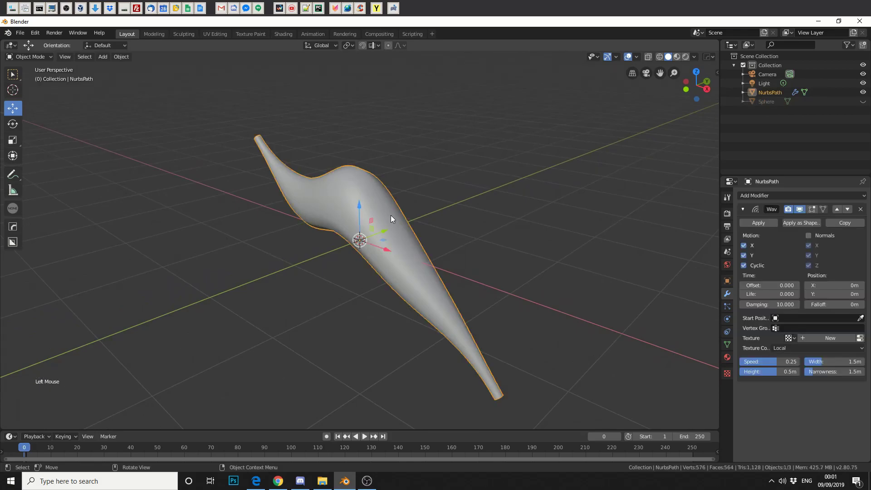
pyautogui.click(787, 317)
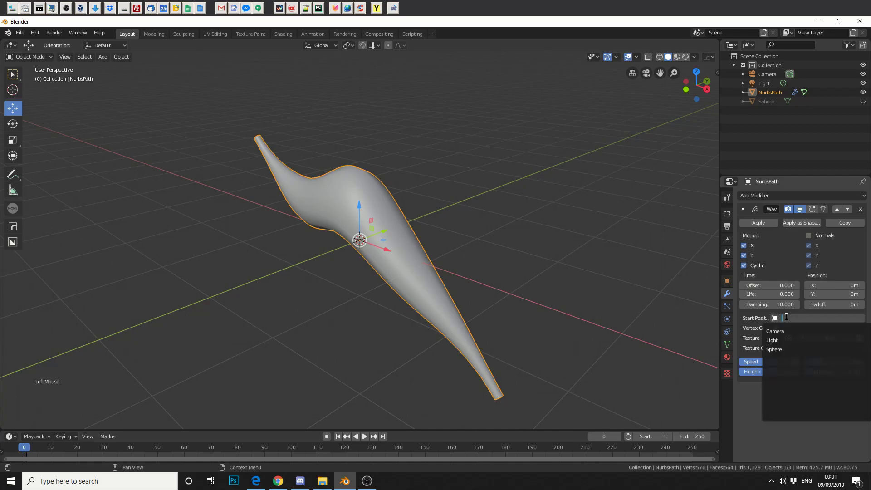
pyautogui.click(791, 350)
pyautogui.moveTo(708, 349); pyautogui.dragTo(368, 429, button='middle')
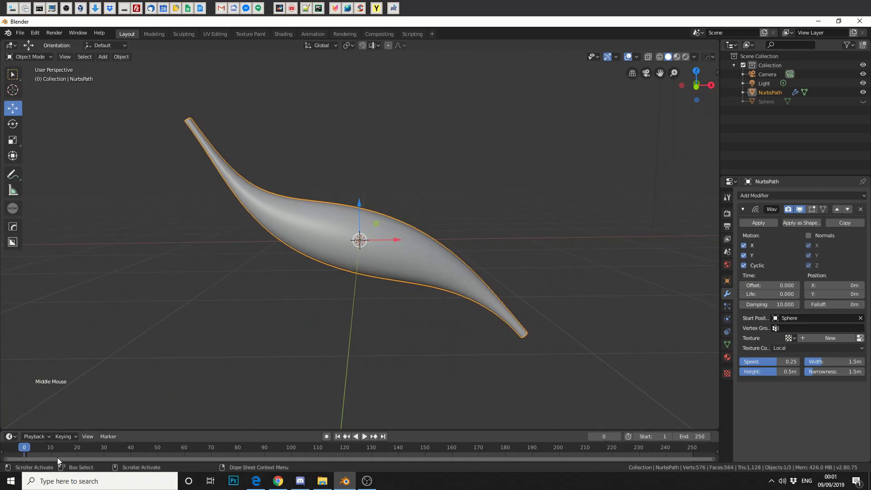
pyautogui.moveTo(29, 449); pyautogui.dragTo(121, 450)
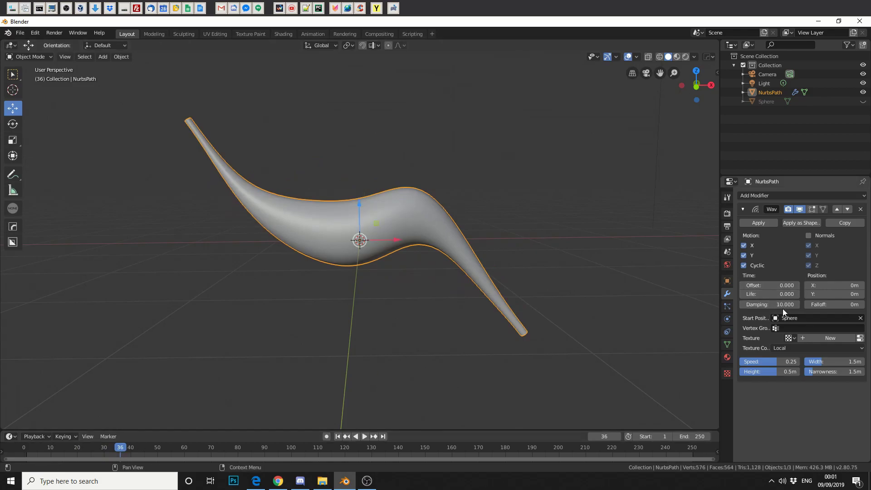
# Step: Set the wave Speed to 0.07 and Height to 0.59m, then play the animation
pyautogui.moveTo(773, 359)
pyautogui.mouseDown()
pyautogui.moveTo(789, 361)
pyautogui.moveTo(772, 361)
pyautogui.mouseUp()
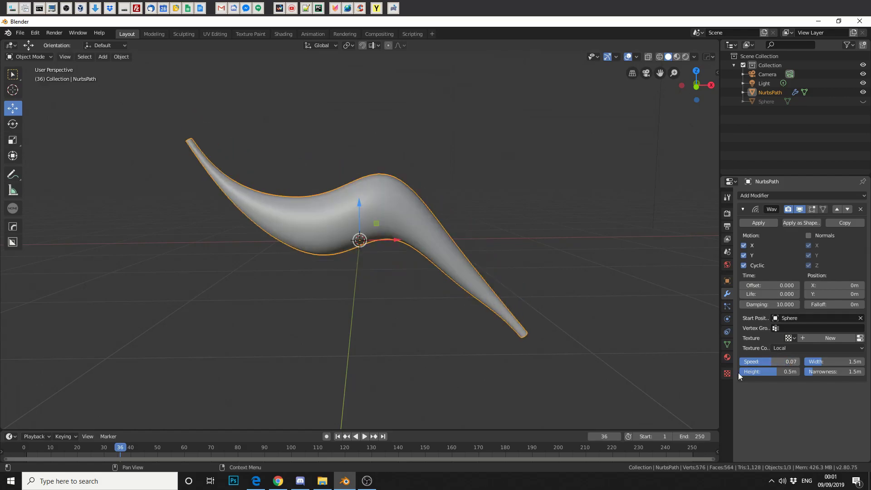
pyautogui.moveTo(123, 445); pyautogui.dragTo(277, 429)
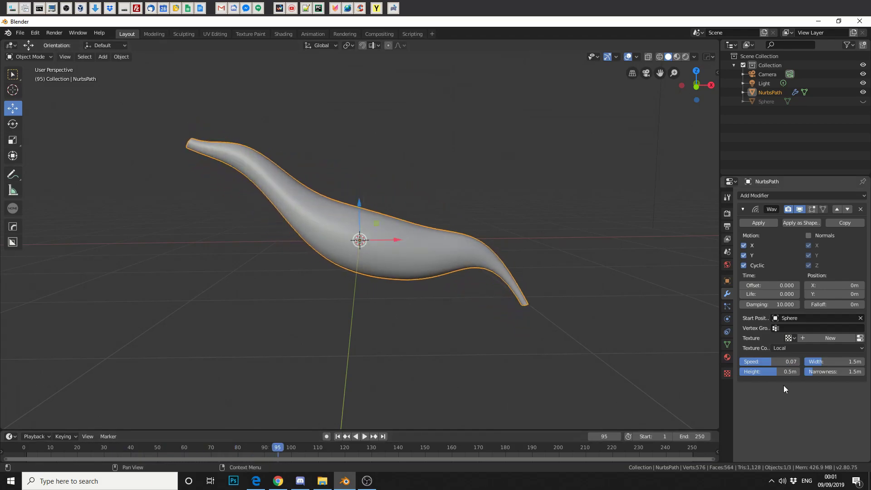
pyautogui.moveTo(771, 372)
pyautogui.mouseDown()
pyautogui.moveTo(780, 371)
pyautogui.moveTo(758, 372)
pyautogui.moveTo(783, 371)
pyautogui.mouseUp()
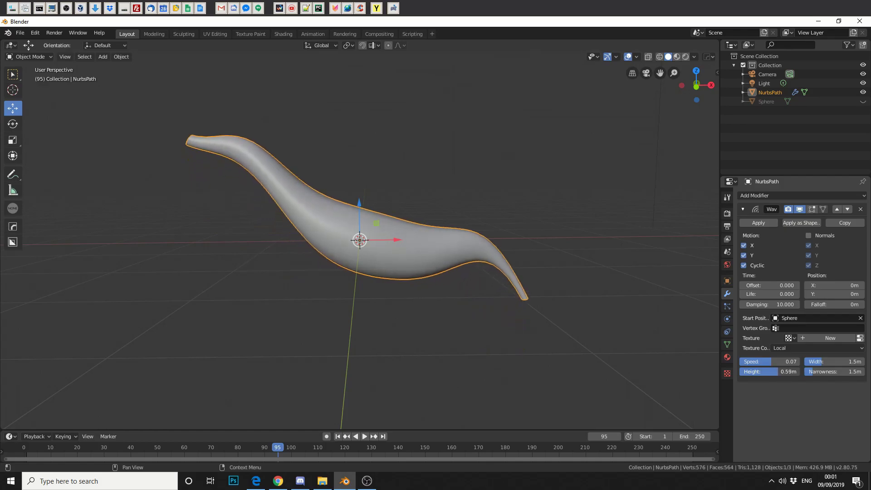
pyautogui.press('space')
pyautogui.moveTo(257, 457); pyautogui.dragTo(329, 458)
pyautogui.press('space')
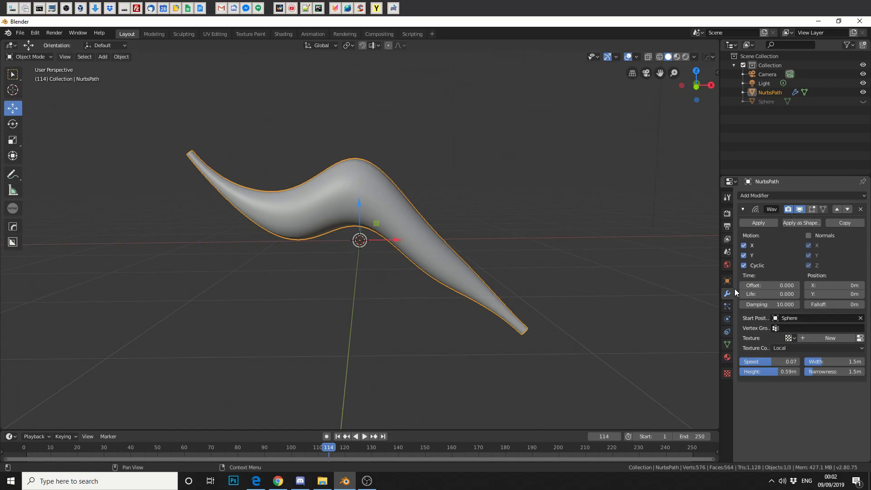
# Step: Add a Solidify modifier giving the tube 0.01m thickness and apply it
pyautogui.click(766, 195)
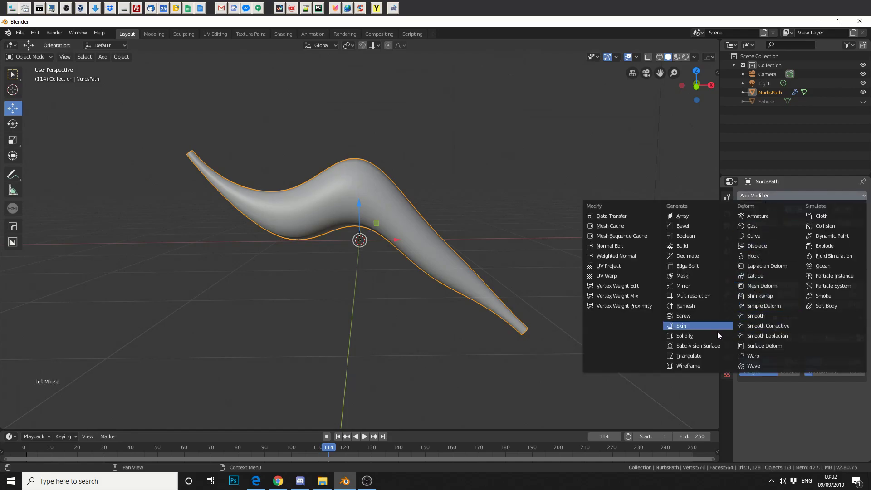
pyautogui.click(701, 336)
pyautogui.moveTo(643, 344); pyautogui.dragTo(592, 320, button='middle')
pyautogui.scroll(2, 585, 317)
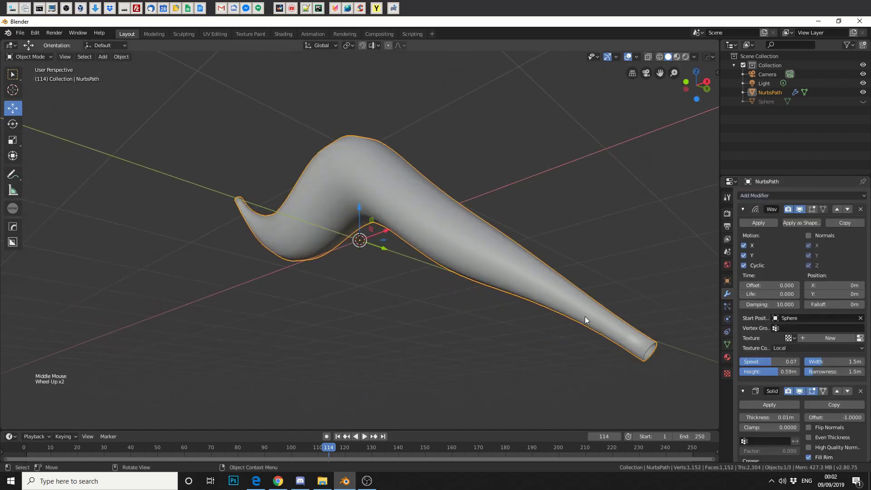
pyautogui.moveTo(689, 301); pyautogui.dragTo(639, 293, button='middle')
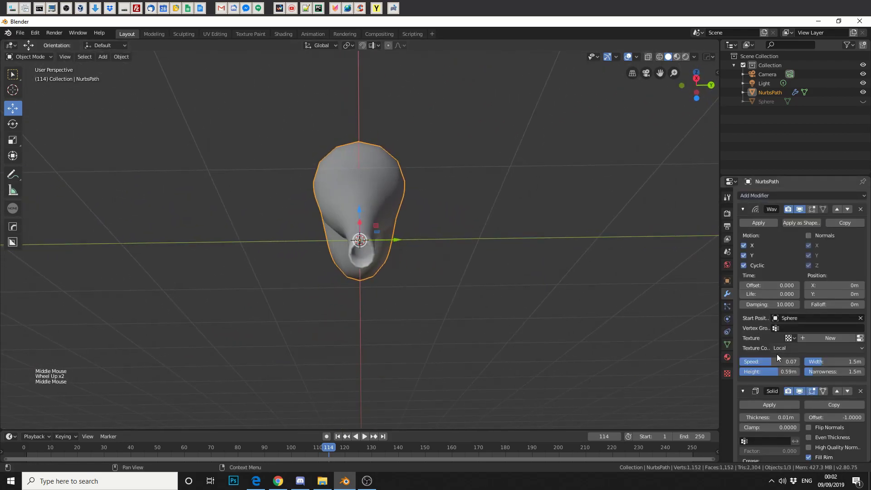
pyautogui.click(780, 401)
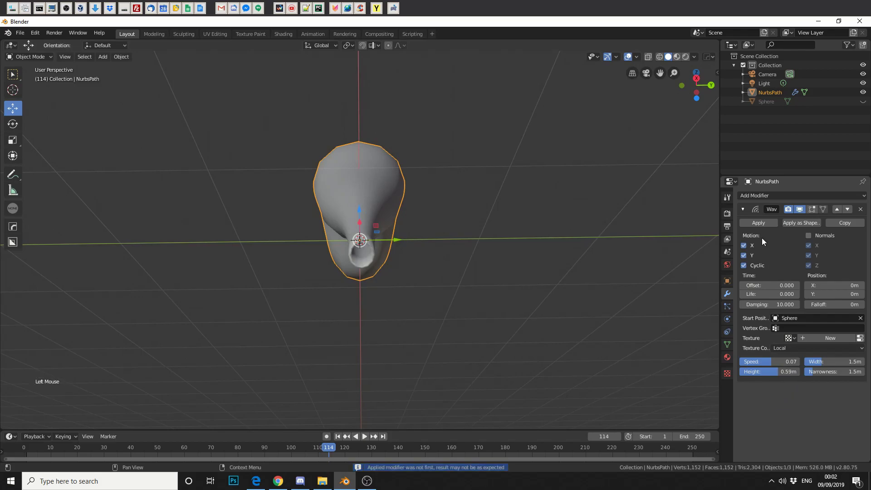
# Step: Add and apply a level-2 Subdivision Surface, then play the wave animation
pyautogui.click(748, 198)
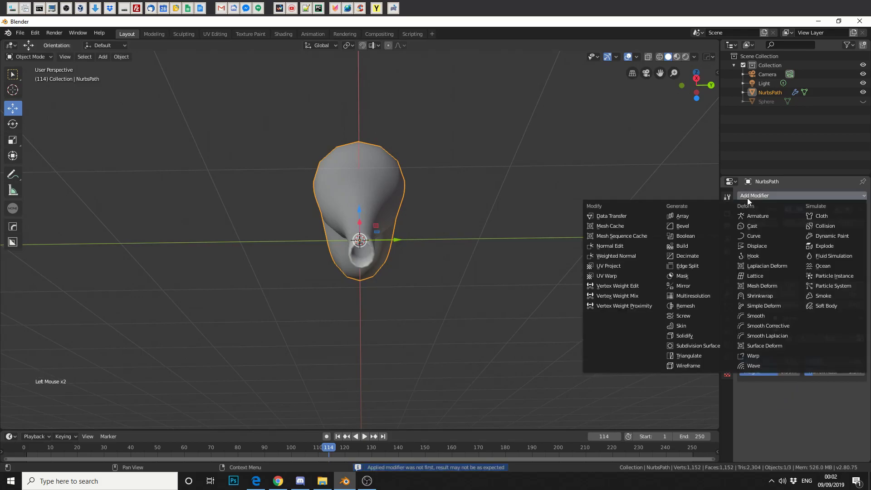
pyautogui.click(706, 344)
pyautogui.moveTo(696, 85); pyautogui.dragTo(678, 86)
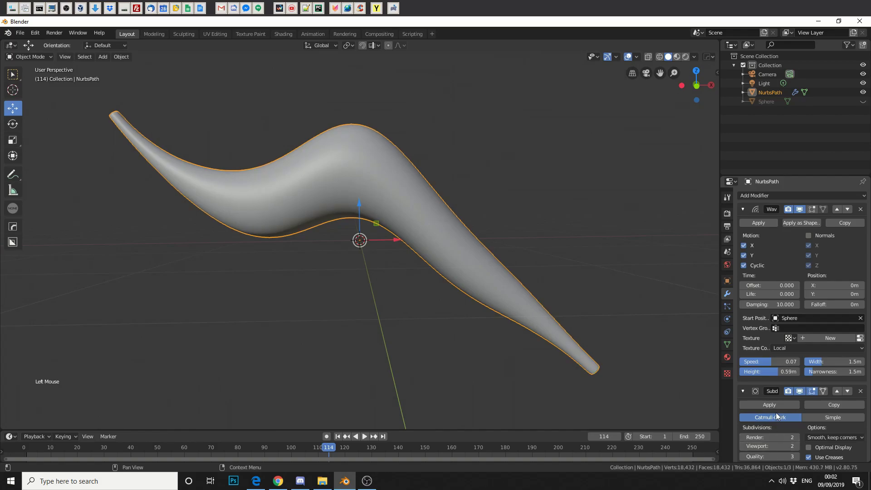
pyautogui.click(774, 405)
pyautogui.click(365, 437)
pyautogui.click(131, 450)
pyautogui.moveTo(122, 451); pyautogui.dragTo(183, 449)
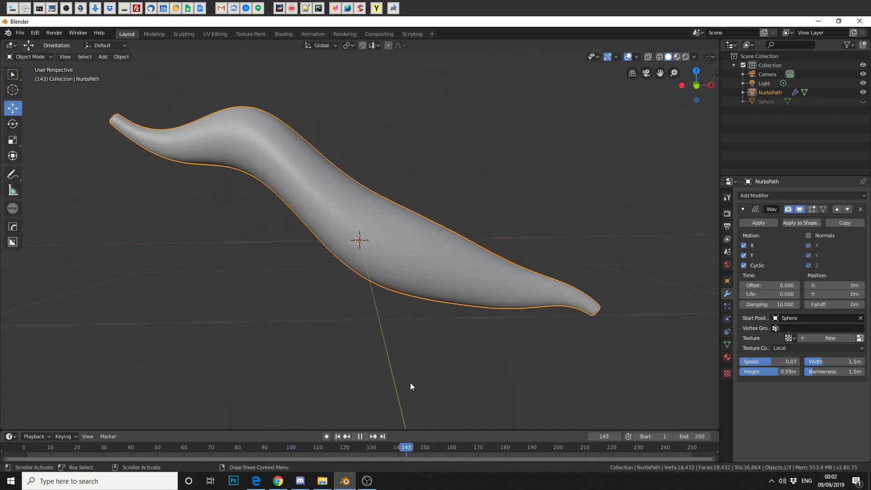
pyautogui.press('space')
pyautogui.moveTo(443, 382); pyautogui.dragTo(639, 330, button='middle')
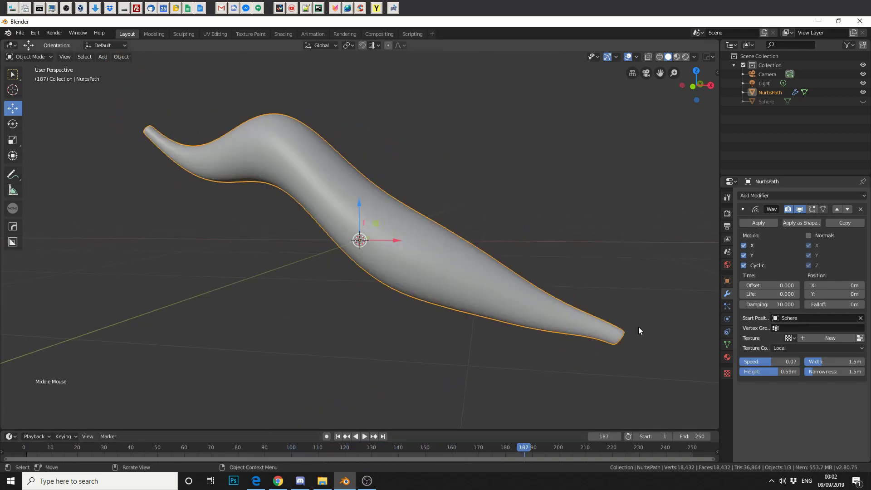
# Step: Add a Wireframe modifier to turn the leaf into a lattice of 0.01m wires
pyautogui.click(774, 196)
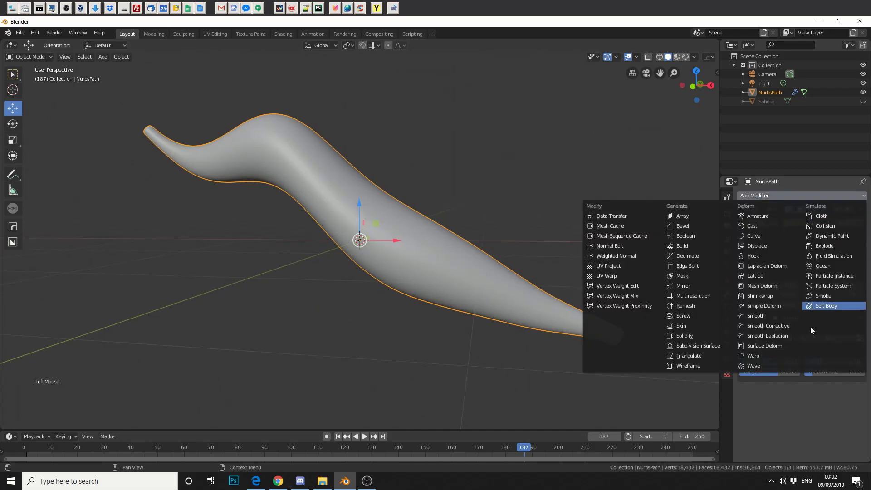
pyautogui.click(708, 364)
pyautogui.scroll(2, 572, 376)
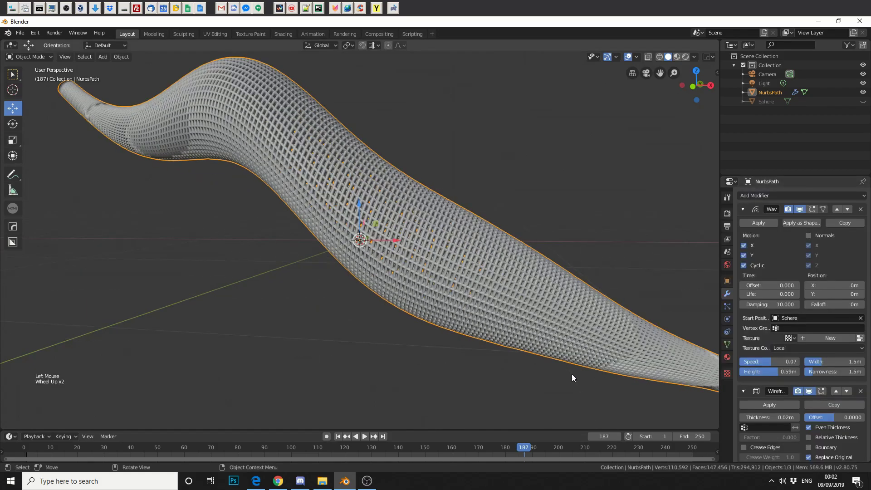
pyautogui.scroll(-1, 572, 378)
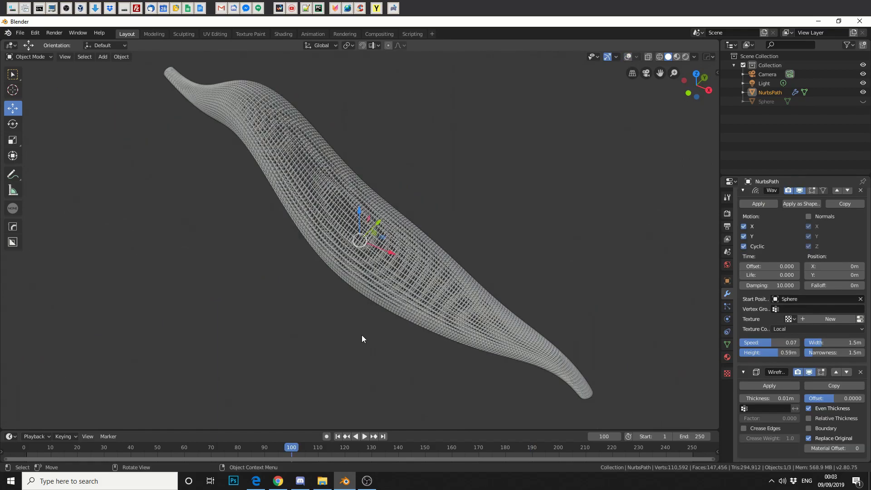